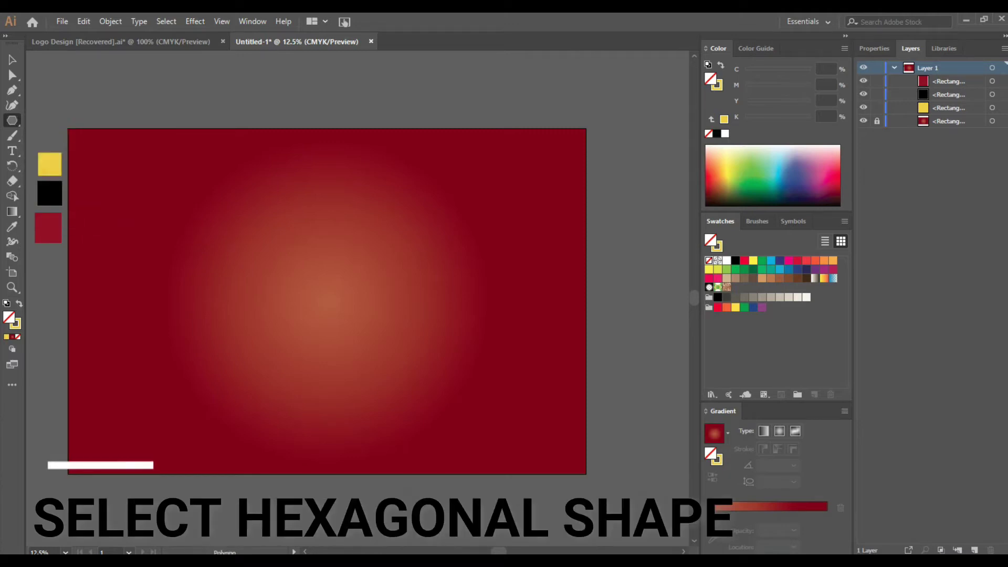
# - Draw a yellow-outlined, unfilled hexagon about 364 by 420 pt in the artboard's upper-left area, with a 43 pt stroke
pyautogui.moveTo(243, 213); pyautogui.dragTo(242, 243)
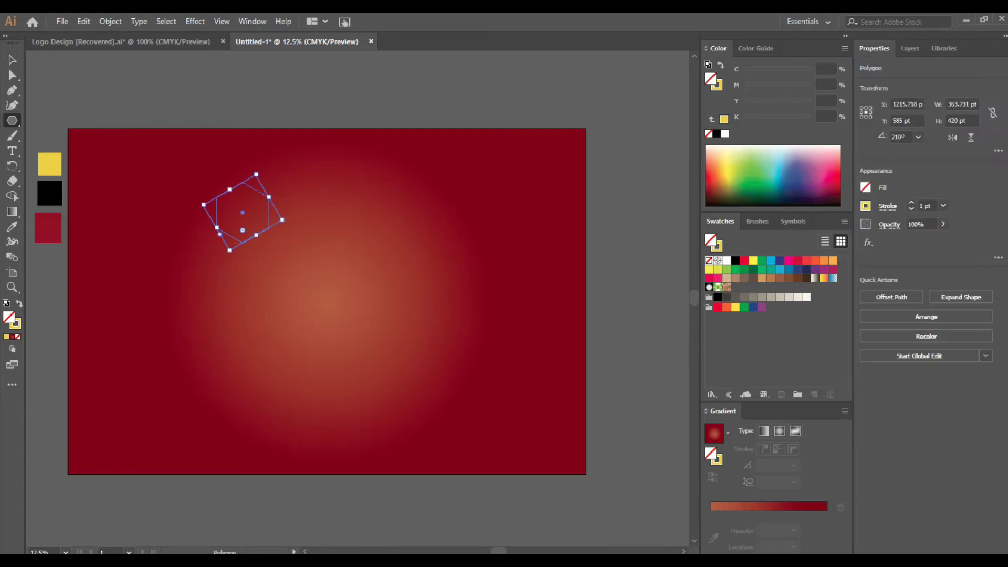
pyautogui.click(912, 203)
pyautogui.click(911, 203)
pyautogui.click(911, 202)
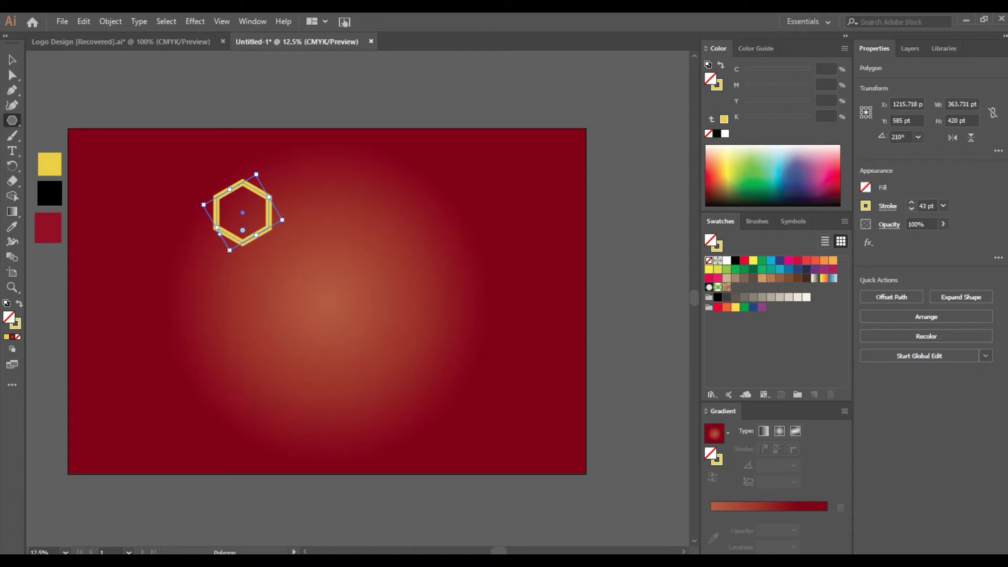
# - Slightly round all corners of the hexagon
pyautogui.press('v')
pyautogui.moveTo(243, 230); pyautogui.dragTo(242, 225)
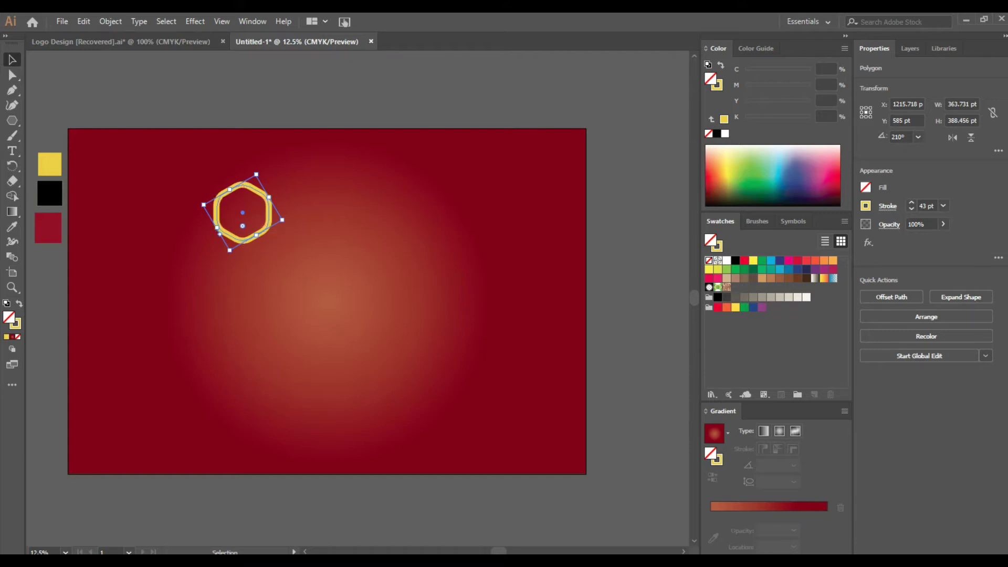
pyautogui.moveTo(242, 225); pyautogui.dragTo(243, 229)
pyautogui.hotkey('ctrl', 'shift', 'a')
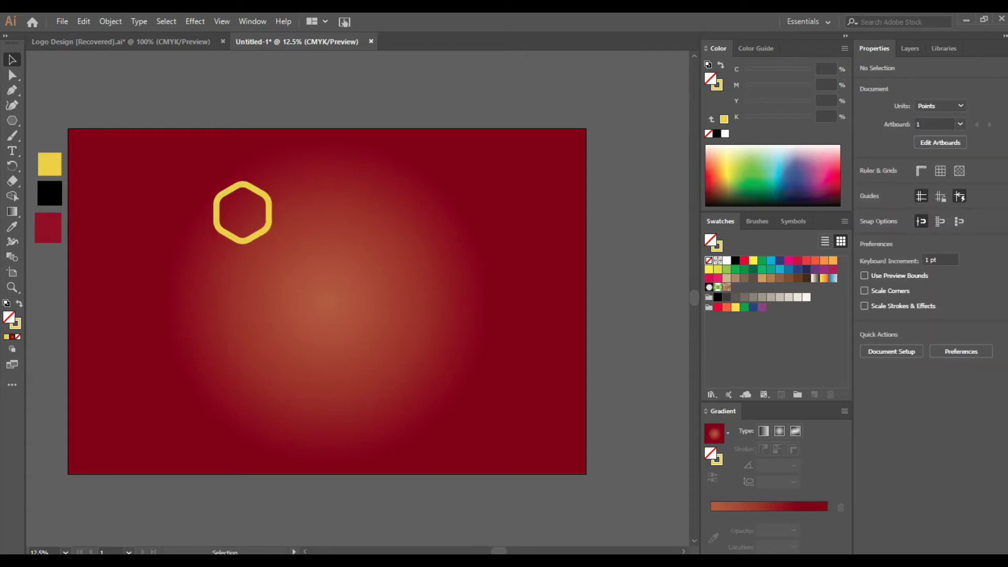
pyautogui.moveTo(171, 160); pyautogui.dragTo(301, 275)
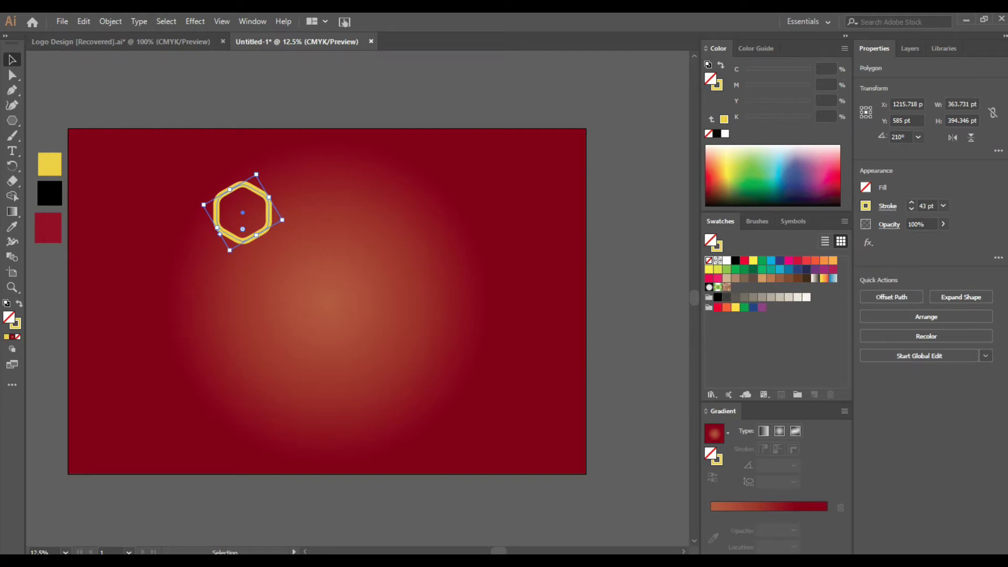
pyautogui.moveTo(242, 229); pyautogui.dragTo(242, 231)
pyautogui.hotkey('ctrl', 'shift', 'a')
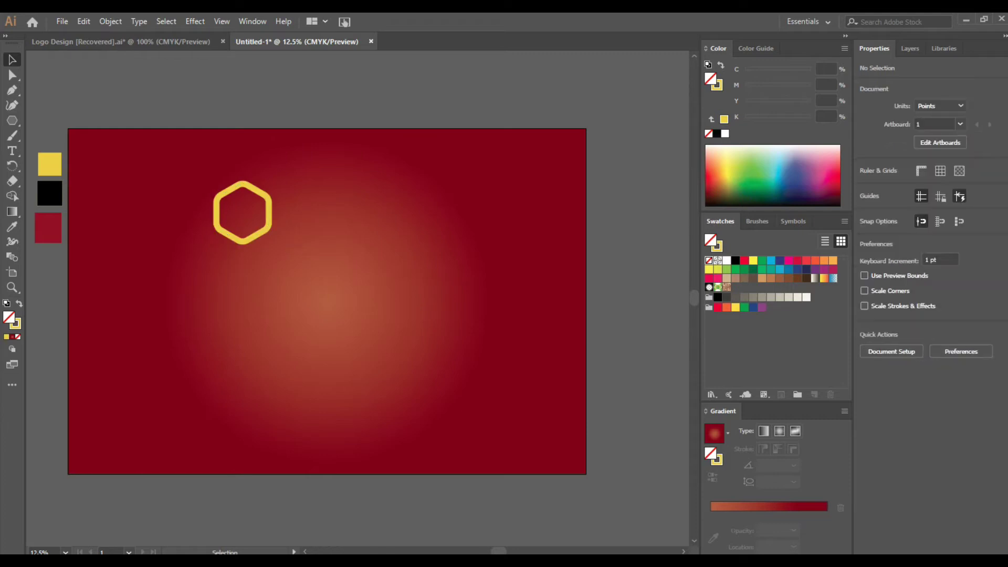
# - Duplicate the hexagon horizontally so the outlines meet, and repeat the duplication to form a row of six hexagons
pyautogui.moveTo(165, 174); pyautogui.dragTo(326, 258)
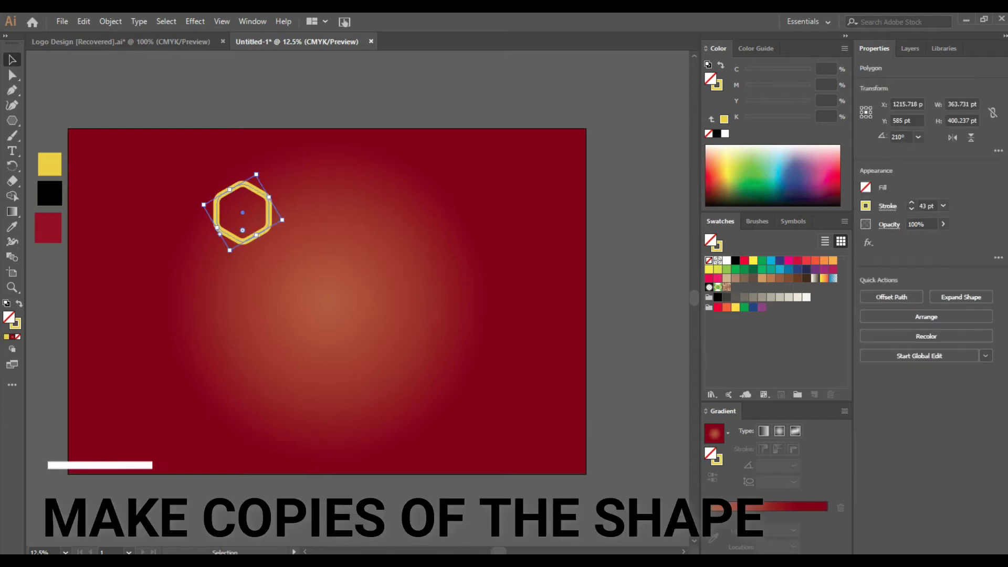
pyautogui.moveTo(243, 242); pyautogui.dragTo(296, 213)
pyautogui.press('a')
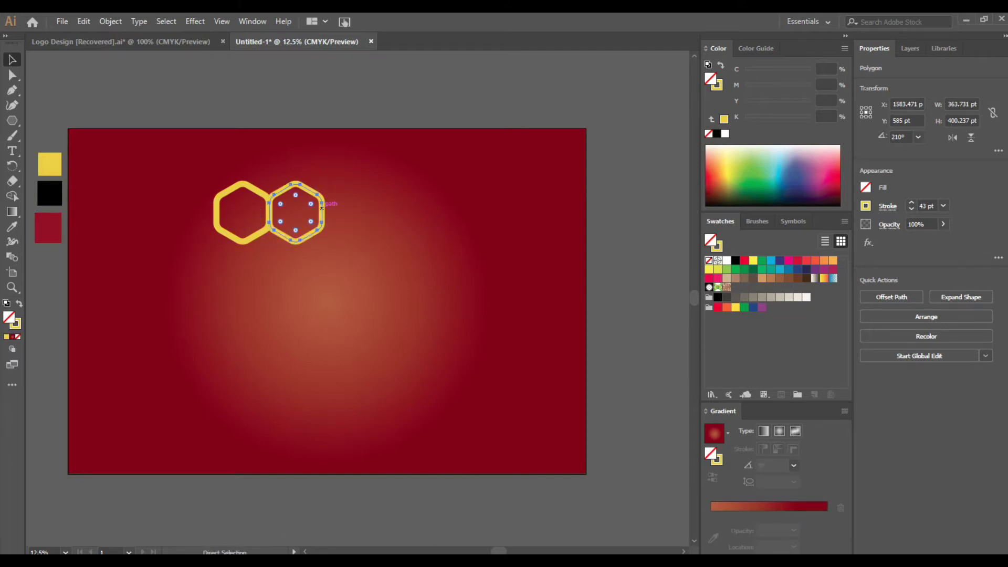
pyautogui.press('v')
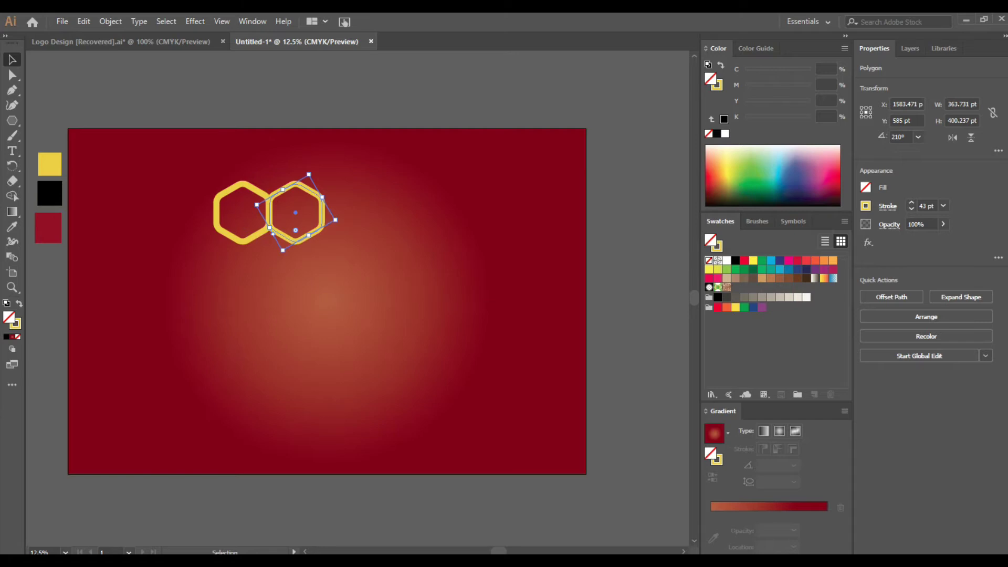
pyautogui.hotkey('ctrl', 'd')
pyautogui.press('a')
pyautogui.hotkey('ctrl', 'd')
pyautogui.hotkey('ctrl', 'd')
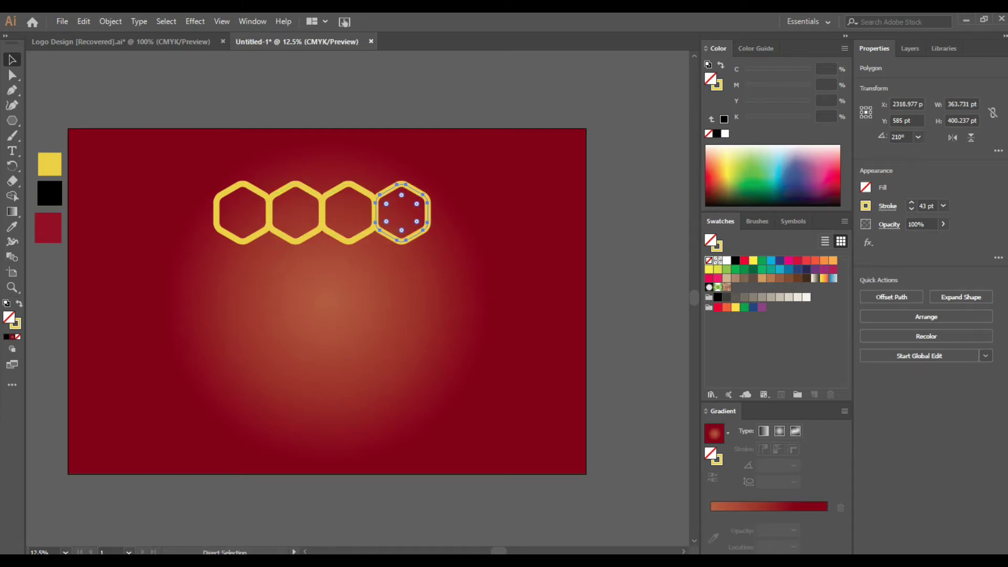
pyautogui.hotkey('ctrl', 'd')
# - Shift the whole row of hexagons one hexagon width to the left
pyautogui.press('v')
pyautogui.moveTo(180, 162); pyautogui.dragTo(585, 342)
pyautogui.moveTo(429, 206); pyautogui.dragTo(374, 207)
pyautogui.hotkey('ctrl', 'shift', 'a')
# - Duplicate the hexagon row downward with half-hexagon offsets so the new rows interlock with the first one
pyautogui.moveTo(132, 173); pyautogui.dragTo(467, 284)
pyautogui.moveTo(374, 214); pyautogui.dragTo(400, 258)
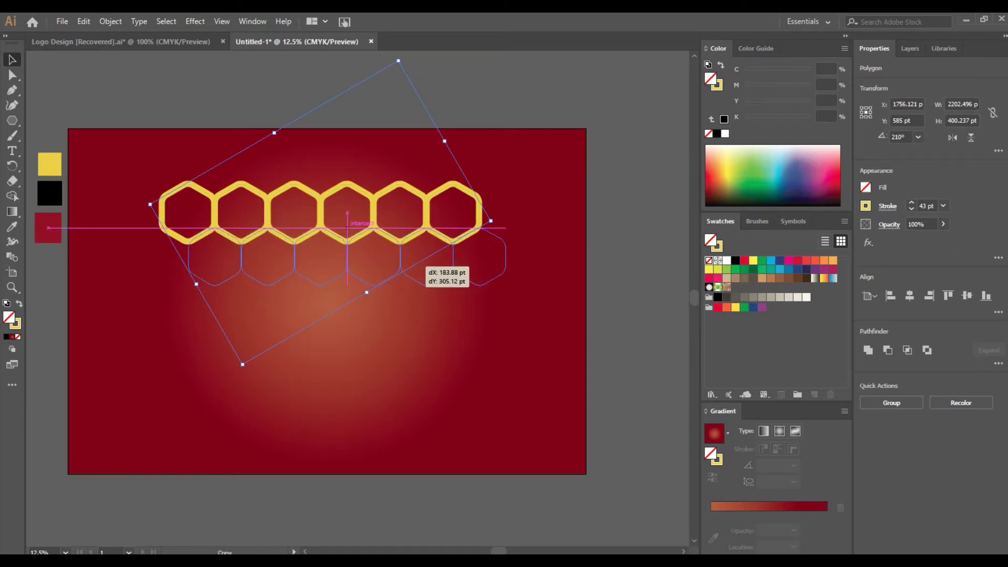
pyautogui.moveTo(347, 228); pyautogui.dragTo(288, 299)
# - Duplicate the hexagon rows diagonally down-left by one row and repeat it until the honeycomb has six rows
pyautogui.moveTo(145, 177); pyautogui.dragTo(501, 373)
pyautogui.press('a')
pyautogui.hotkey('ctrl', 'd')
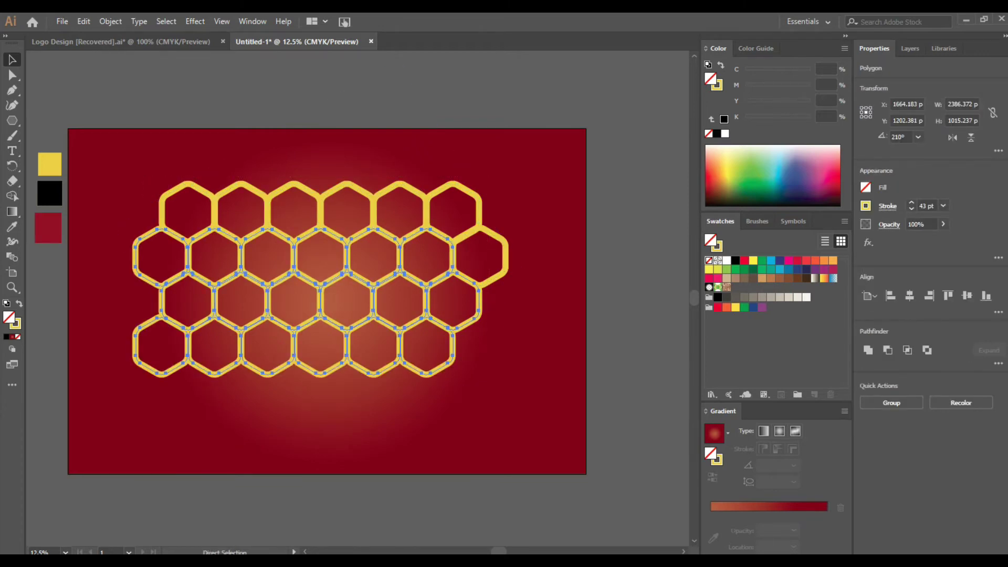
pyautogui.hotkey('ctrl', 'd')
pyautogui.hotkey('ctrl', 'd')
pyautogui.press('v')
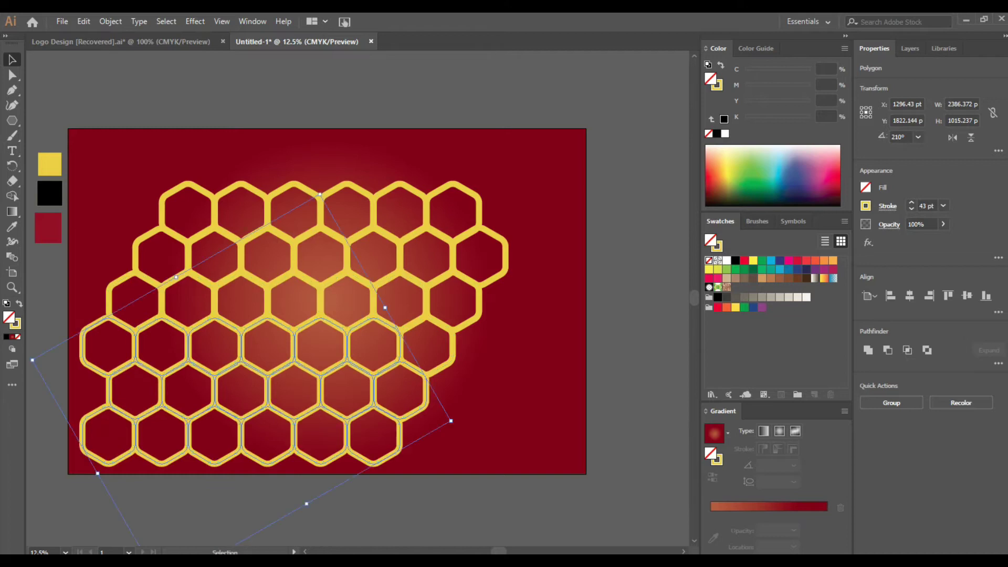
# - Move the whole honeycomb up and to the right so it sits near the middle of the artboard
pyautogui.moveTo(119, 175); pyautogui.dragTo(536, 492)
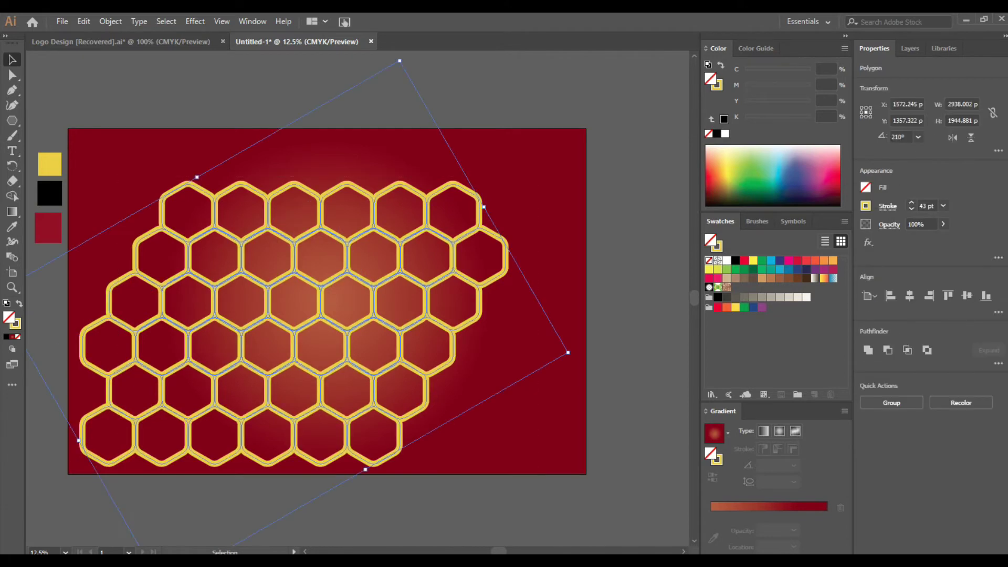
pyautogui.moveTo(399, 305); pyautogui.dragTo(437, 266)
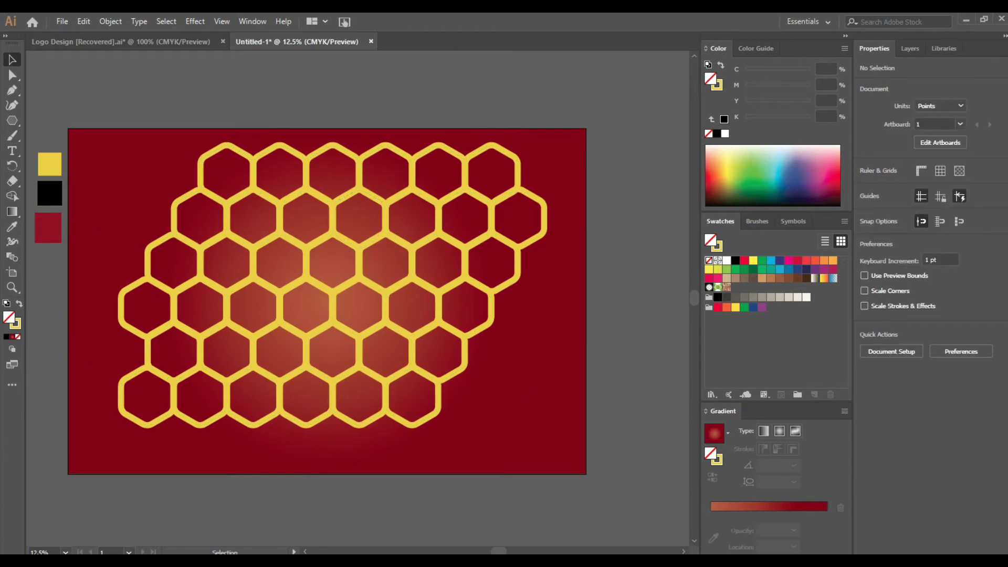
# - Try sampling the black swatch onto the whole honeycomb and swapping fill and stroke, and undo both changes
pyautogui.moveTo(124, 159); pyautogui.dragTo(587, 436)
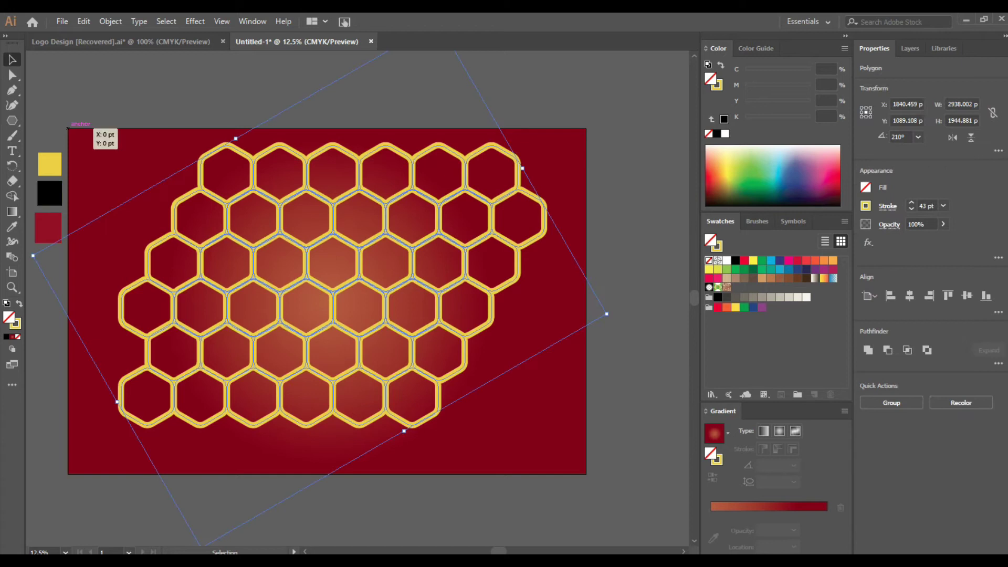
pyautogui.press('x')
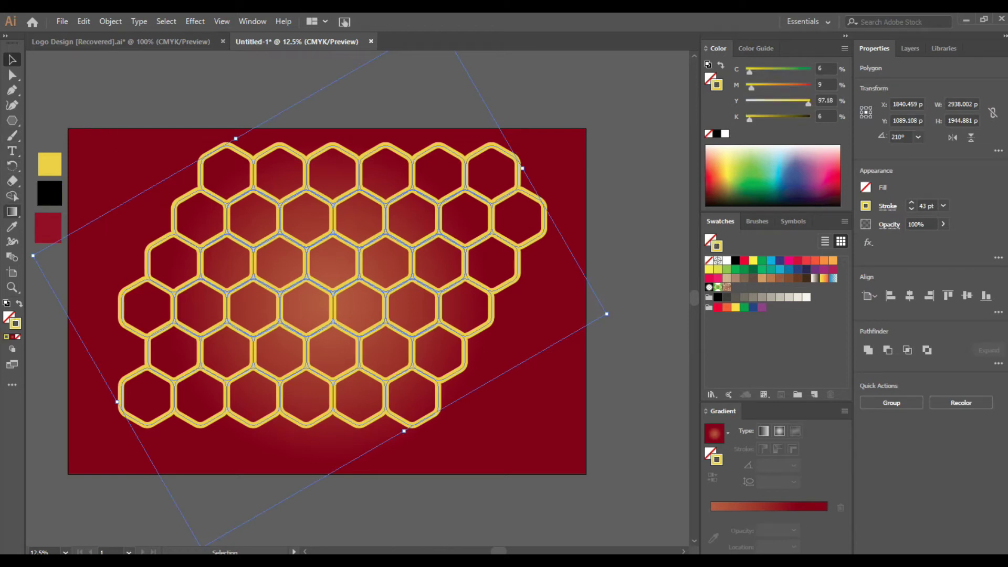
pyautogui.click(12, 227)
pyautogui.click(50, 193)
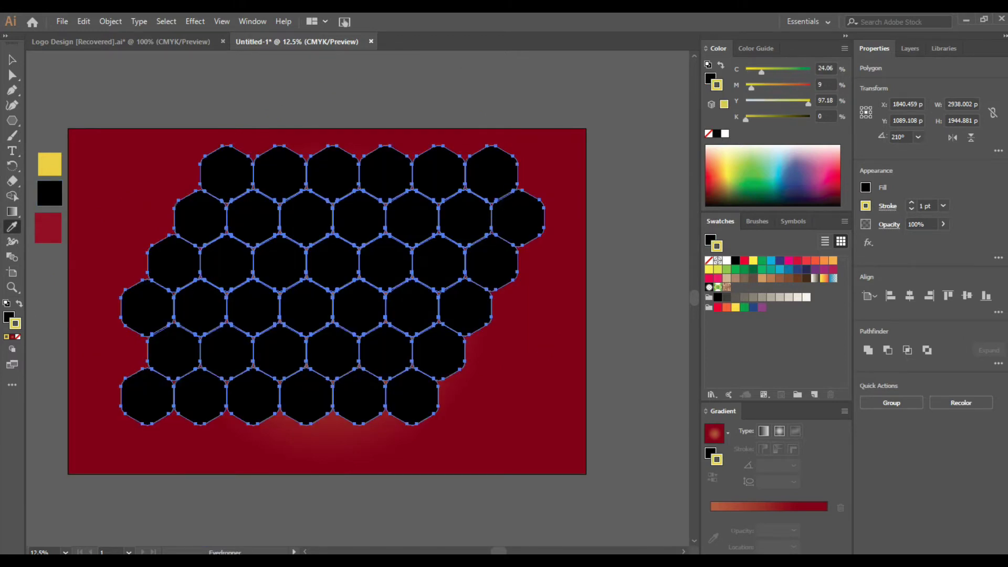
pyautogui.click(19, 304)
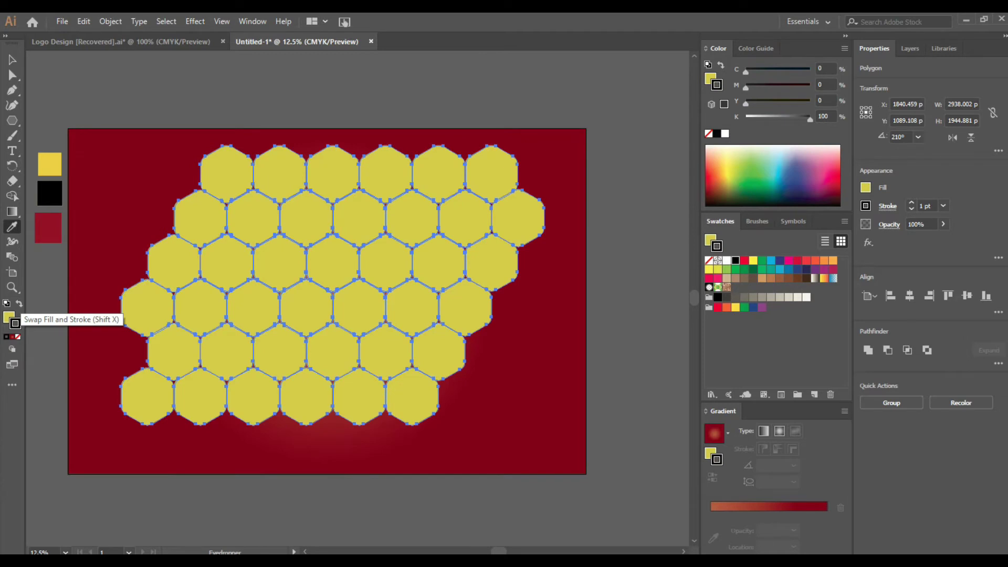
pyautogui.hotkey('ctrl', 'z')
pyautogui.hotkey('ctrl', 'z')
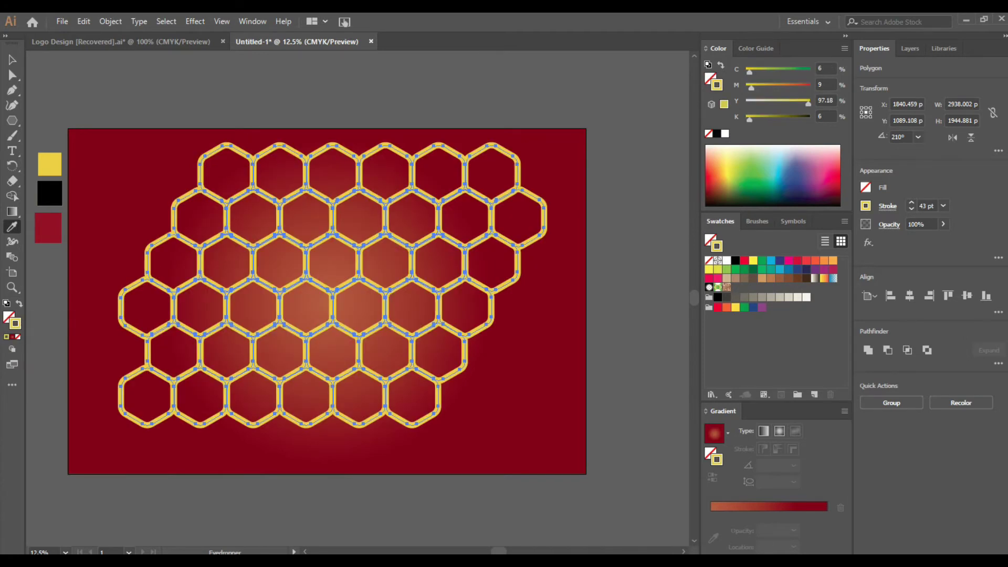
# - Expand the fill and stroke of all hexagons and unite them into a single honeycomb shape
pyautogui.press('v')
pyautogui.moveTo(152, 121); pyautogui.dragTo(521, 439)
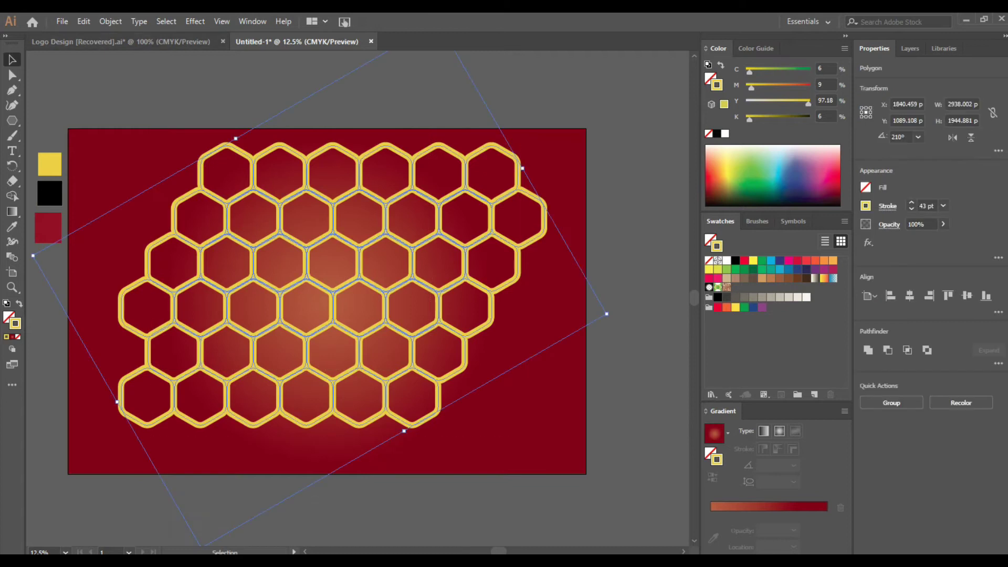
pyautogui.click(110, 21)
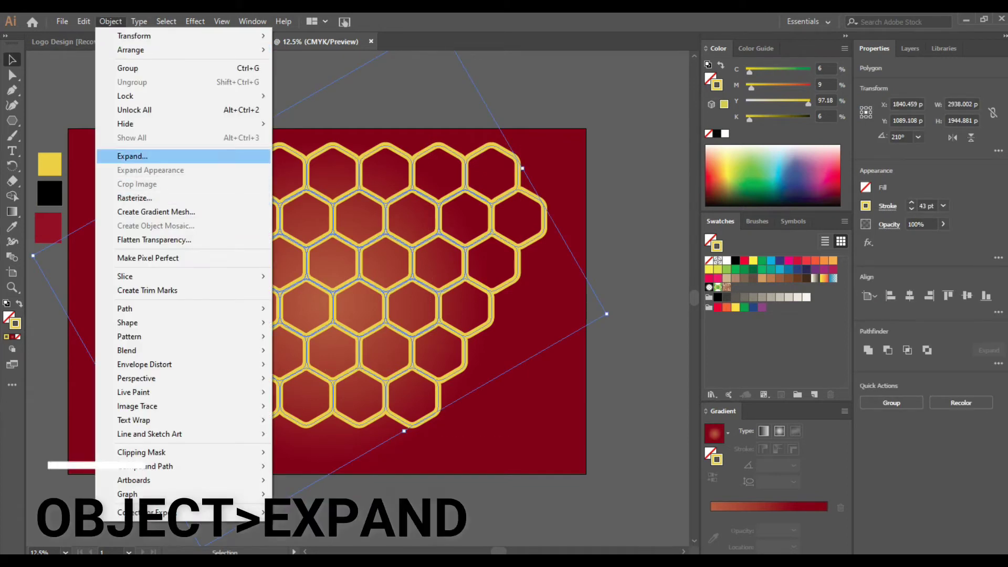
pyautogui.click(132, 156)
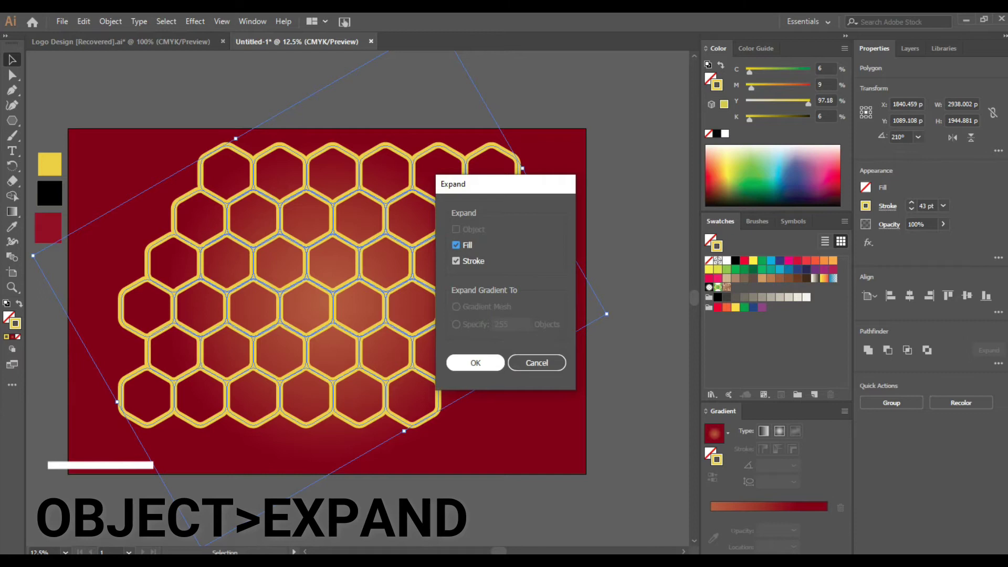
pyautogui.press('Return')
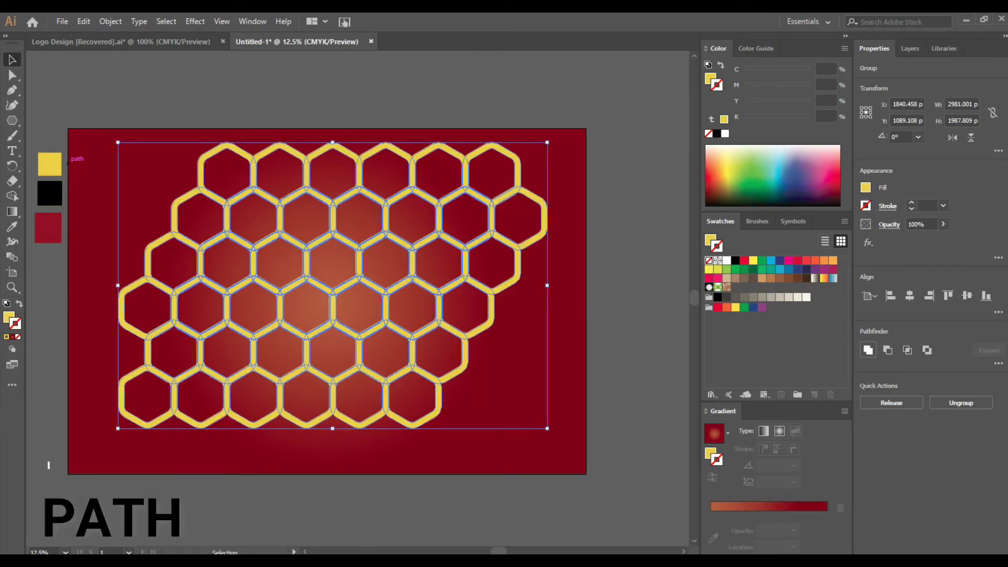
pyautogui.click(868, 350)
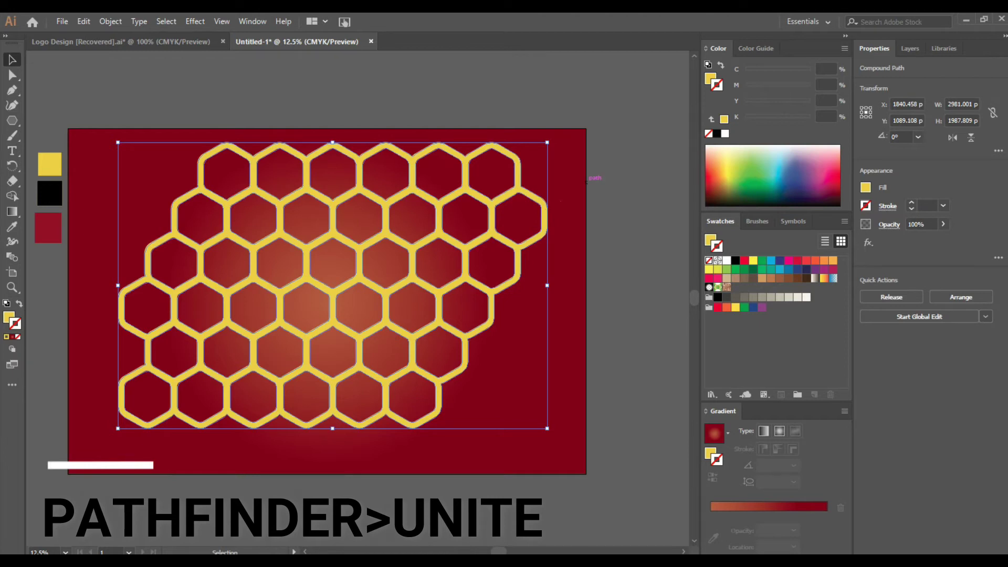
# - Duplicate the united honeycomb straight down by about 43 pt
pyautogui.click(594, 178)
pyautogui.moveTo(582, 131); pyautogui.dragTo(176, 449)
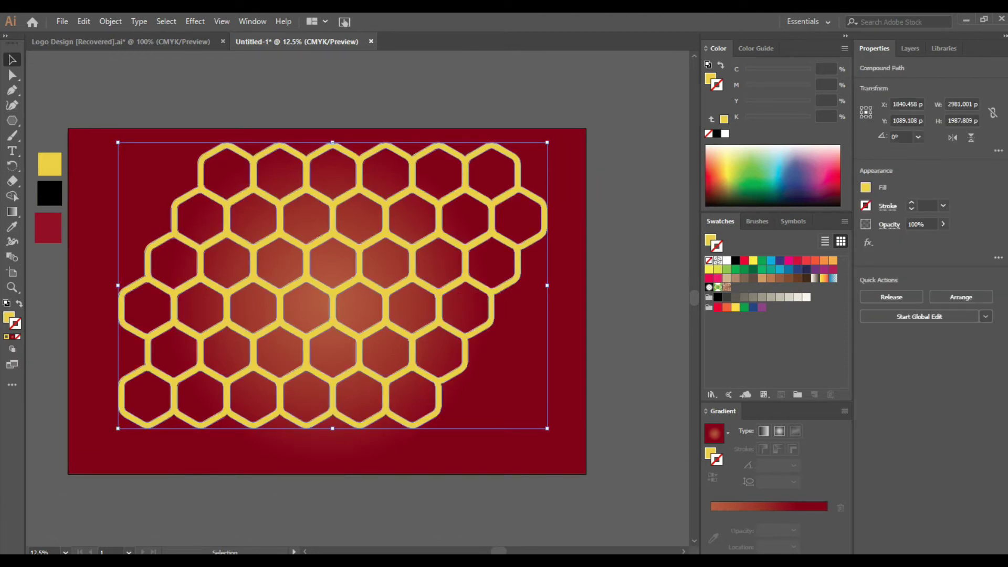
pyautogui.moveTo(418, 241); pyautogui.dragTo(420, 245)
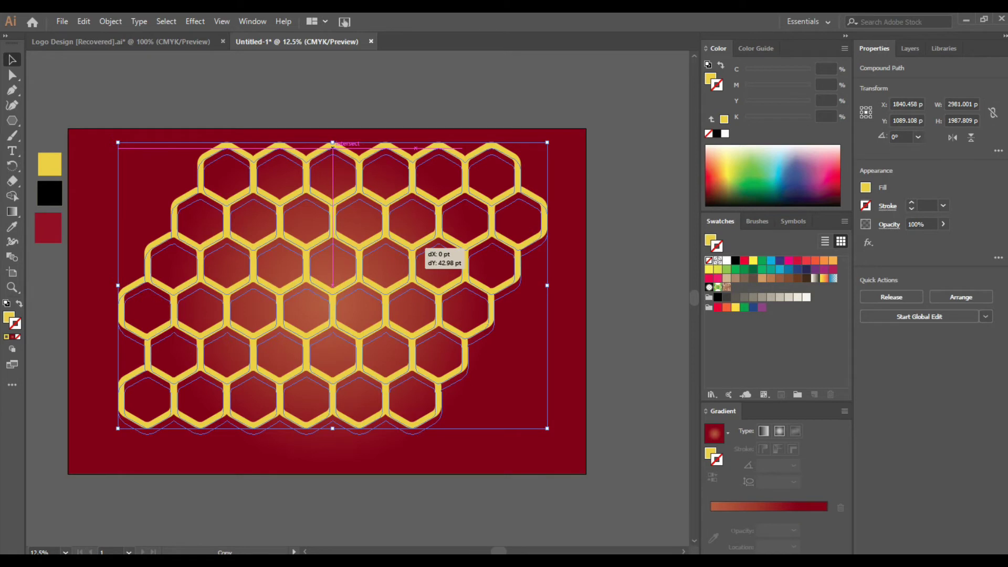
pyautogui.moveTo(420, 244); pyautogui.dragTo(420, 244)
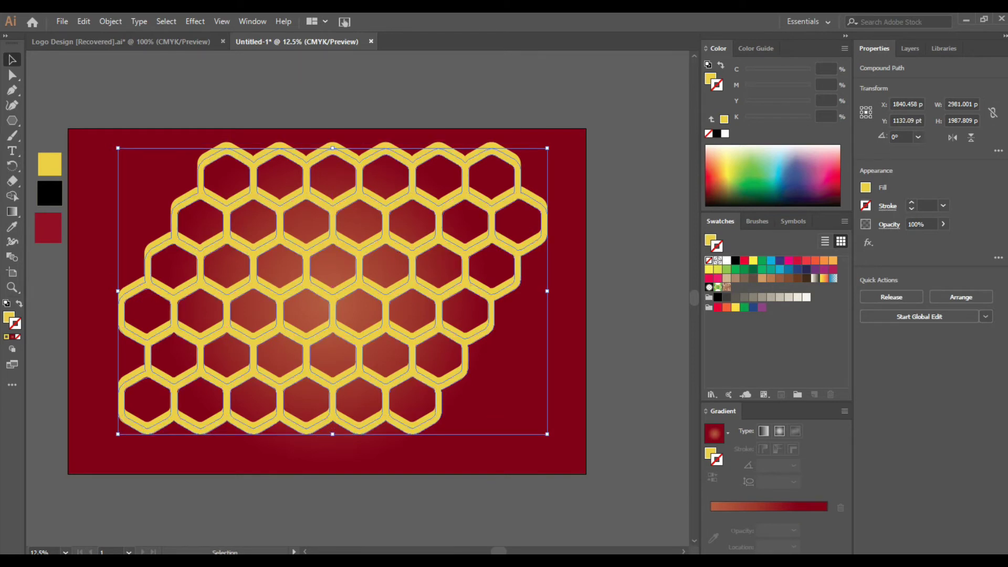
# - Try recolouring the lower copy dark red and the original honeycomb black, and undo both colour changes
pyautogui.click(12, 227)
pyautogui.click(48, 227)
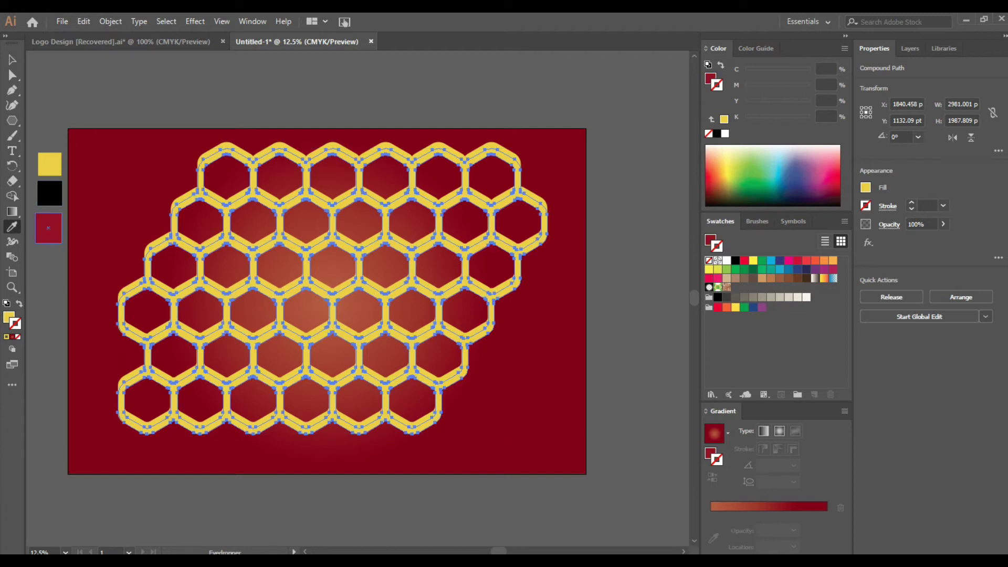
pyautogui.press('v')
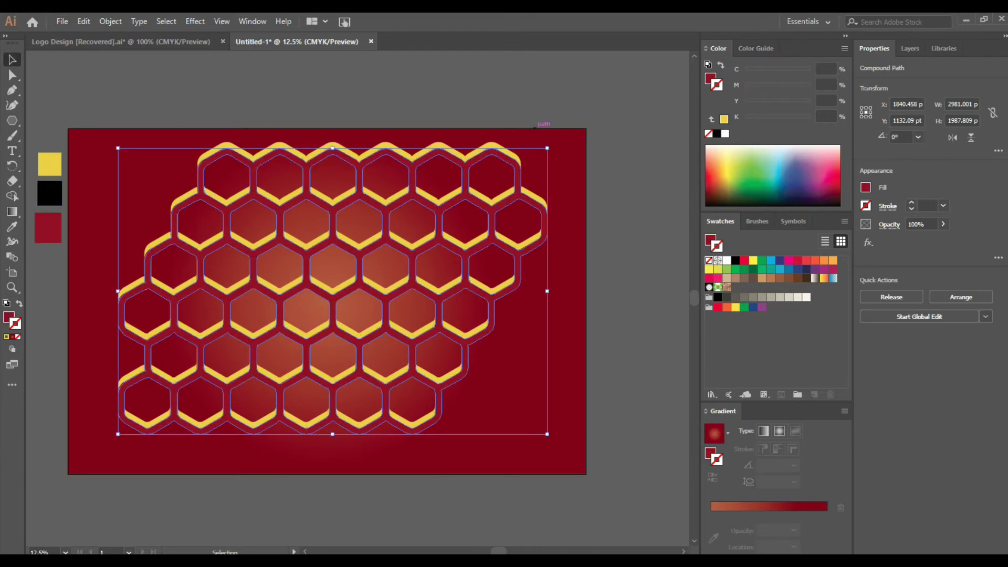
pyautogui.click(541, 125)
pyautogui.click(493, 143)
pyautogui.press('i')
pyautogui.click(50, 193)
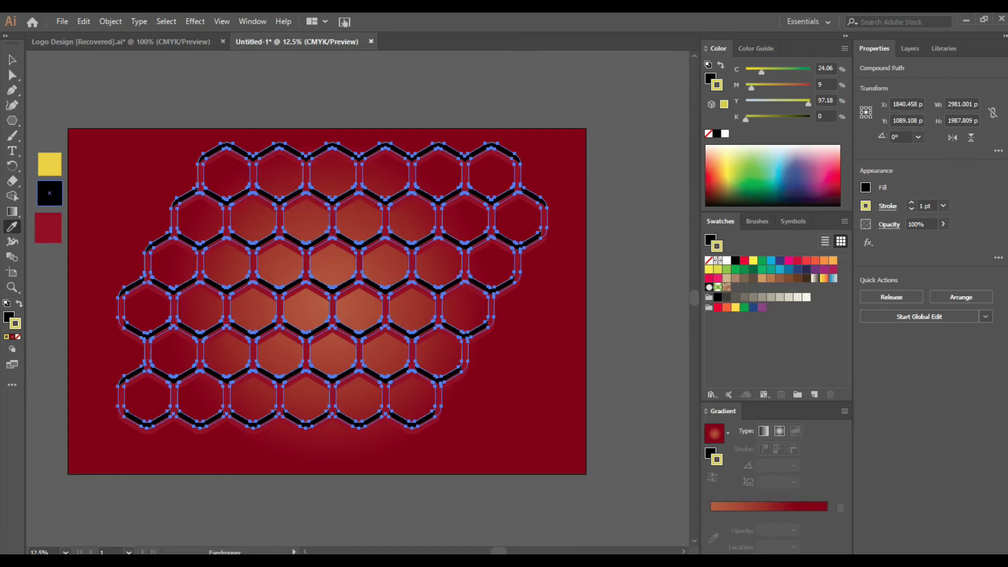
pyautogui.hotkey('ctrl', 'z')
pyautogui.hotkey('ctrl', 'z')
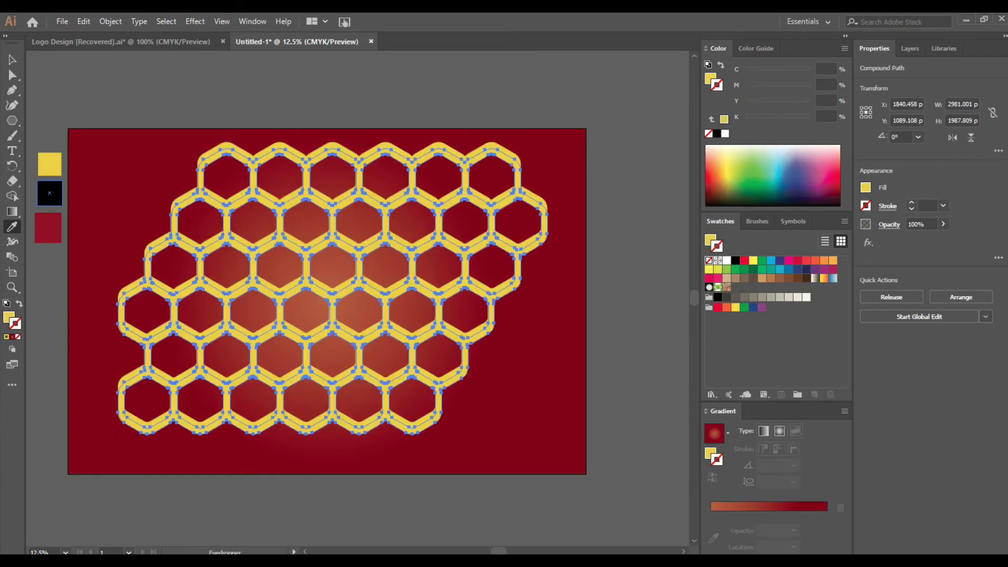
# - Fill the lower honeycomb copy with the dark red sample colour
pyautogui.press('v')
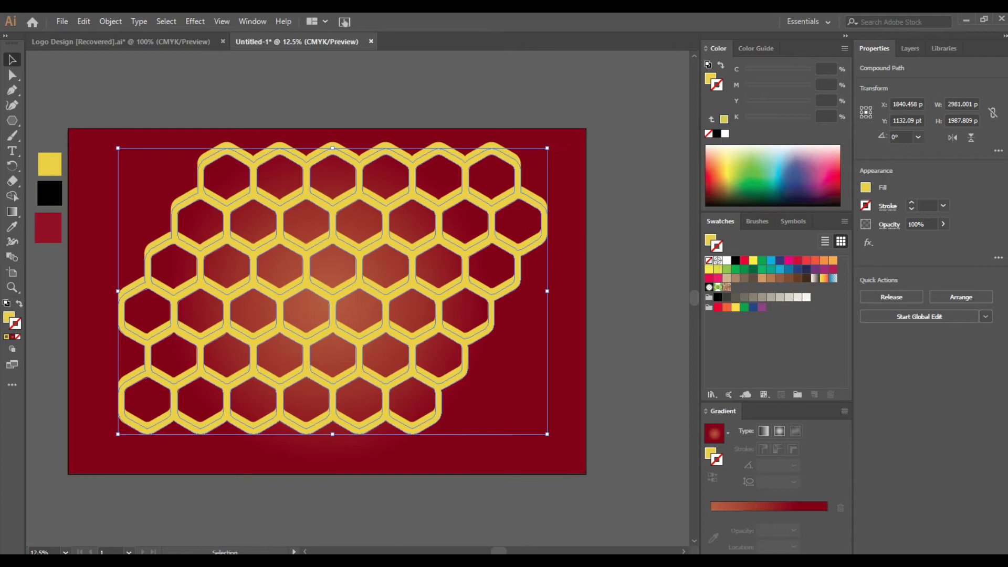
pyautogui.press('i')
pyautogui.click(49, 226)
# - Duplicate the dark red honeycomb about 40 pt to the left and 43 pt down
pyautogui.hotkey('ctrl', 'shift', 'a')
pyautogui.moveTo(480, 203); pyautogui.dragTo(478, 206)
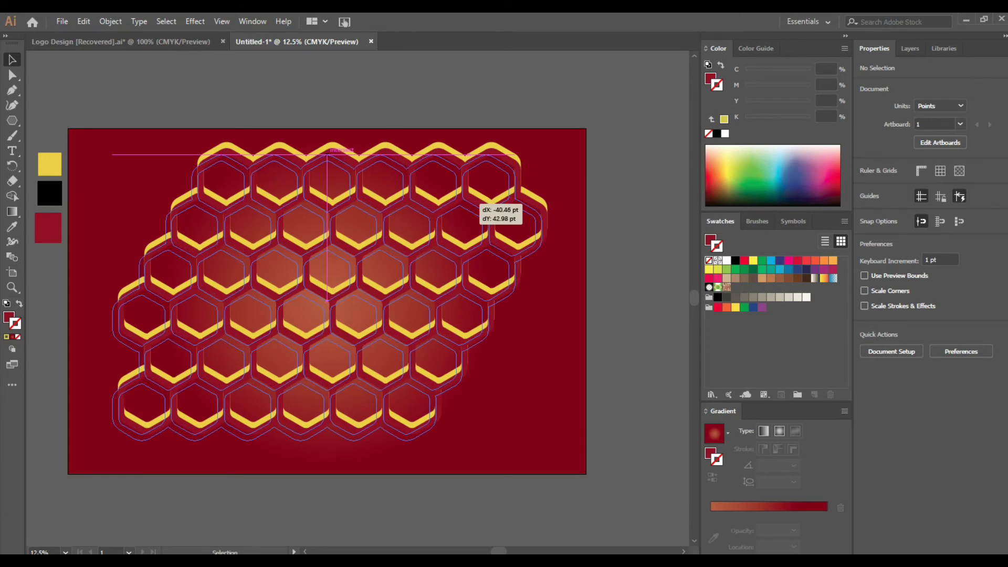
pyautogui.moveTo(478, 206); pyautogui.dragTo(478, 205)
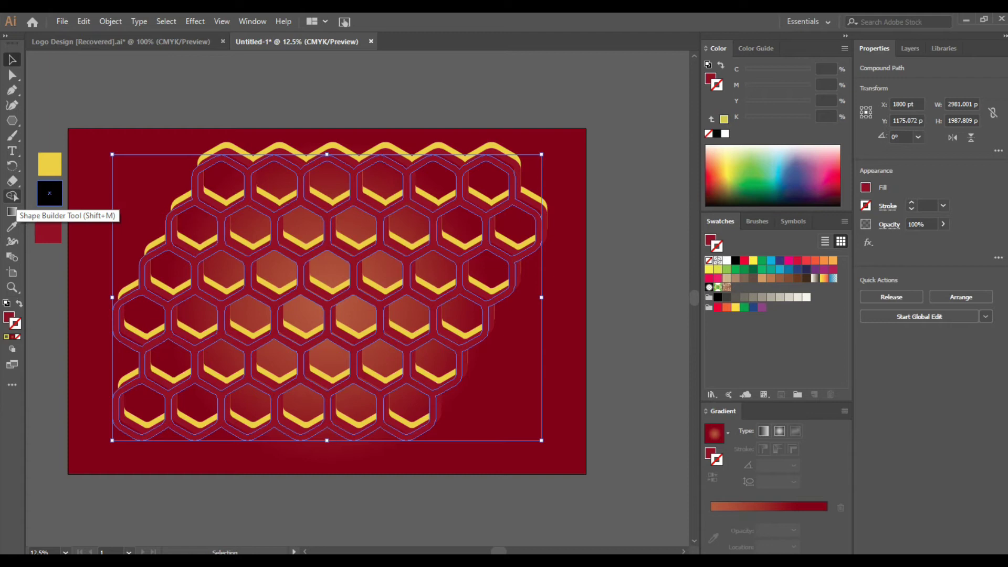
# - Fill the lowest honeycomb copy with the black sample colour and deselect it
pyautogui.click(12, 226)
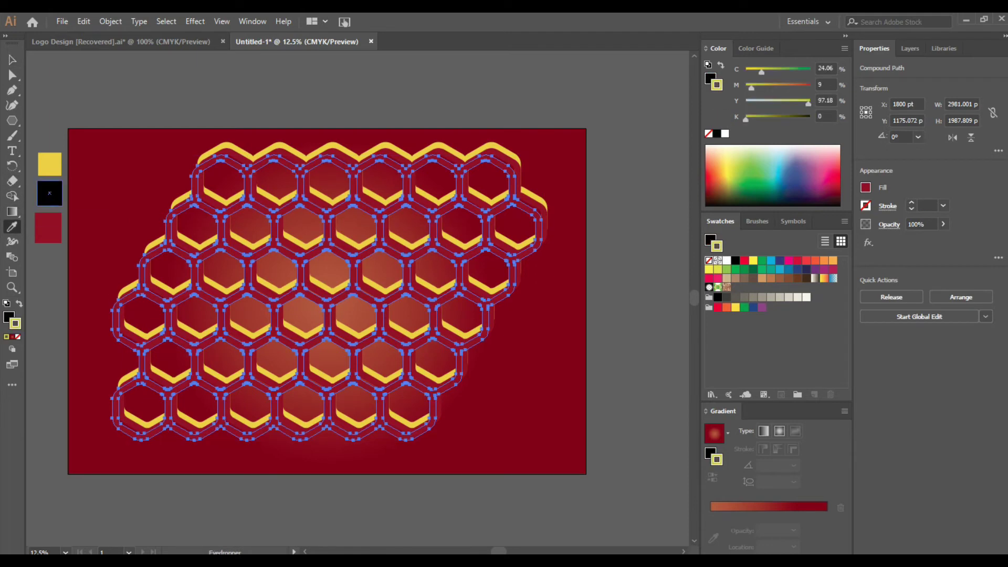
pyautogui.click(50, 193)
pyautogui.press('v')
pyautogui.hotkey('ctrl', 'shift', 'a')
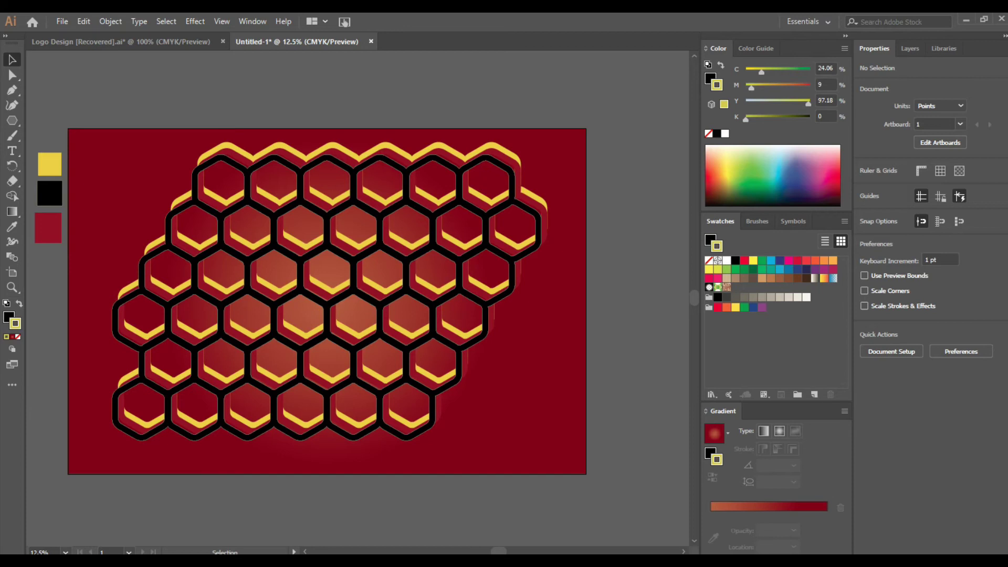
# - Try sending the black honeycomb all the way to the back, and undo that arrangement
pyautogui.scroll(1, 498, 182)
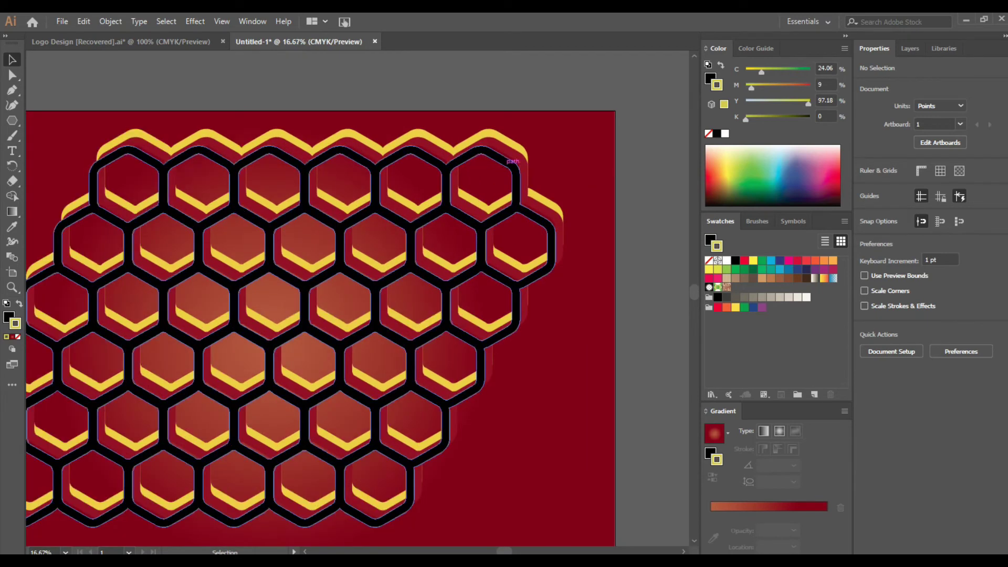
pyautogui.scroll(1, 499, 168)
pyautogui.click(497, 167)
pyautogui.rightClick(483, 168)
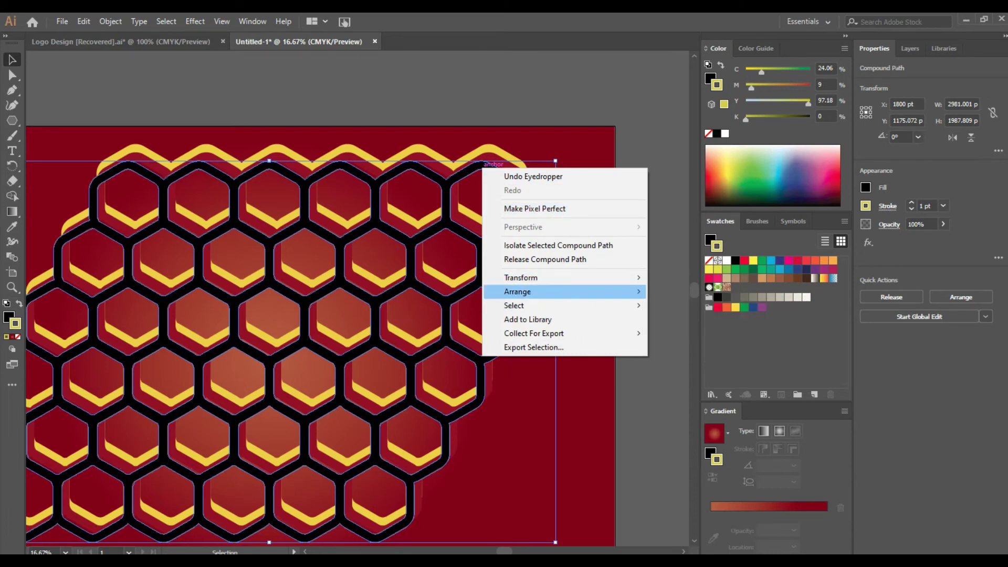
pyautogui.moveTo(520, 292)
pyautogui.click(688, 333)
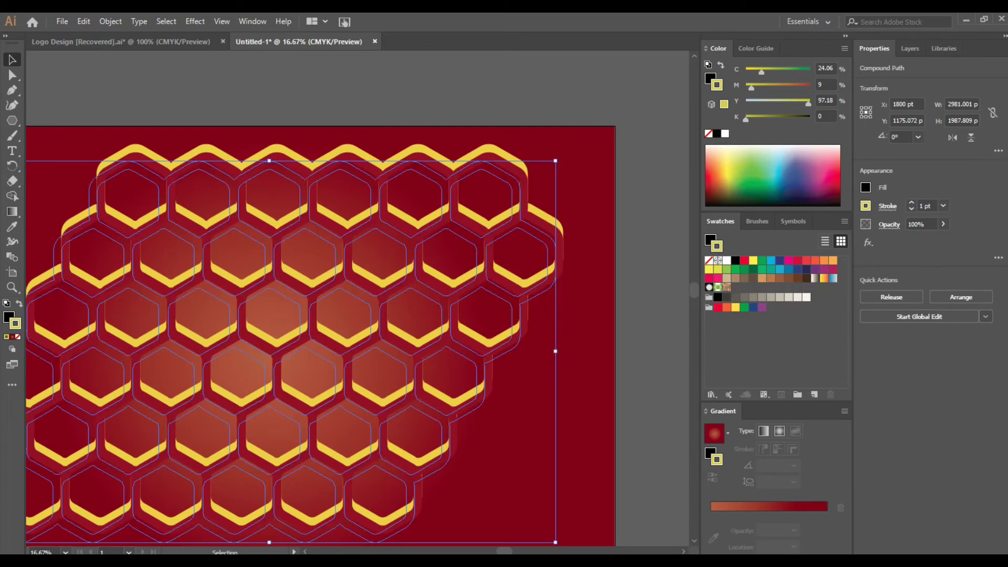
pyautogui.hotkey('ctrl', 'z')
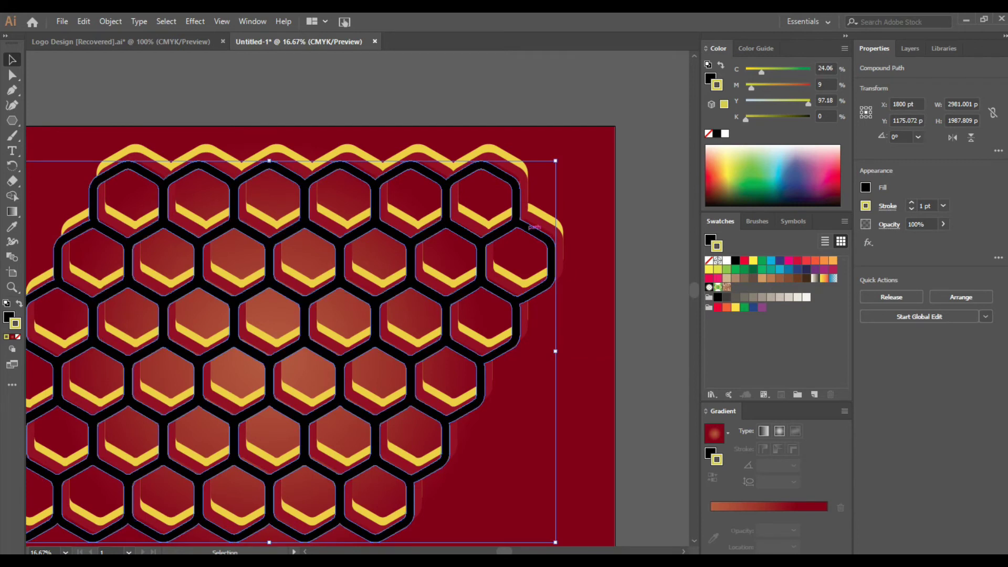
# - Send the black honeycomb backward by two levels, behind the dark red and yellow honeycombs, and deselect it
pyautogui.rightClick(522, 226)
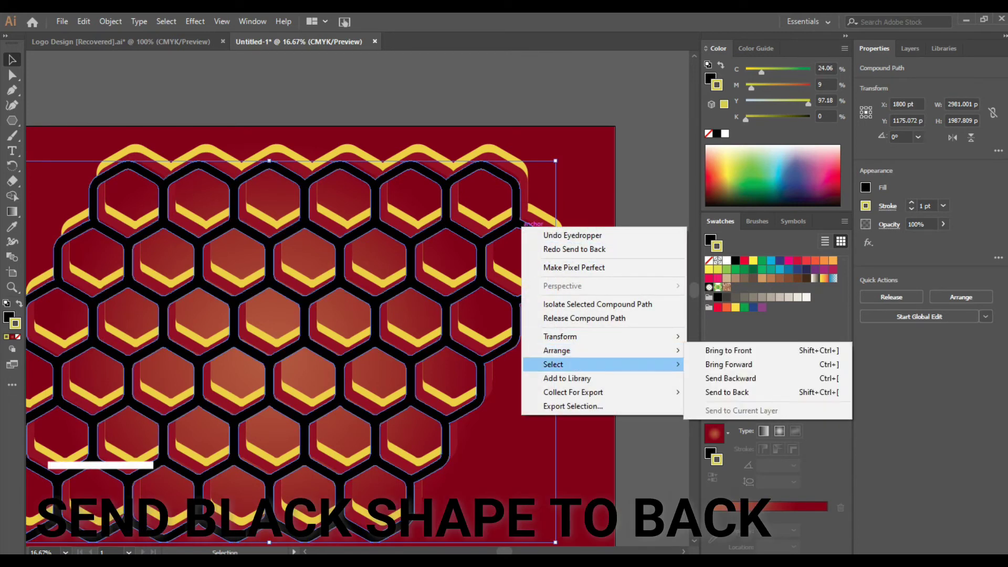
pyautogui.moveTo(656, 350)
pyautogui.click(735, 378)
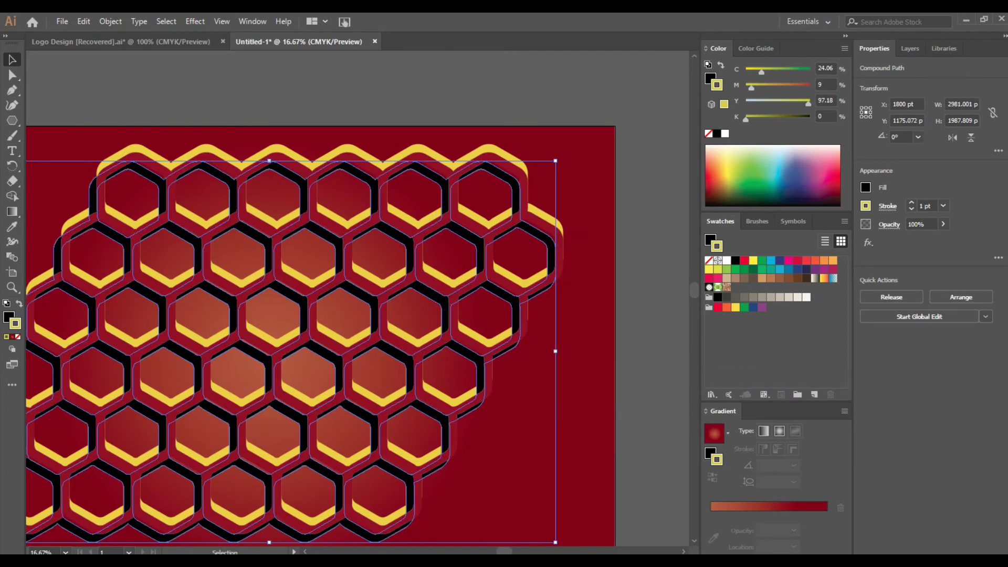
pyautogui.rightClick(515, 190)
pyautogui.moveTo(551, 311)
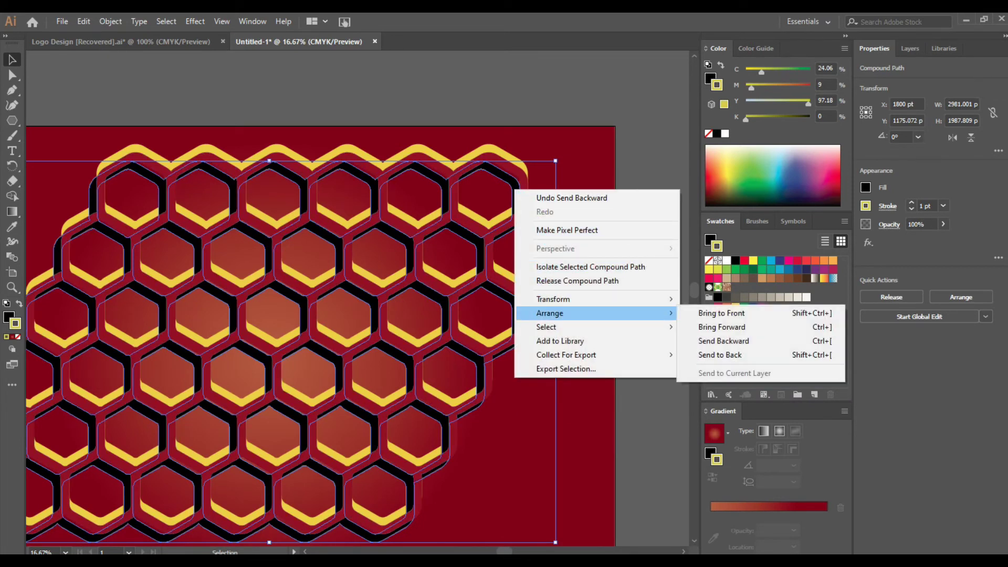
pyautogui.click(724, 341)
pyautogui.click(646, 234)
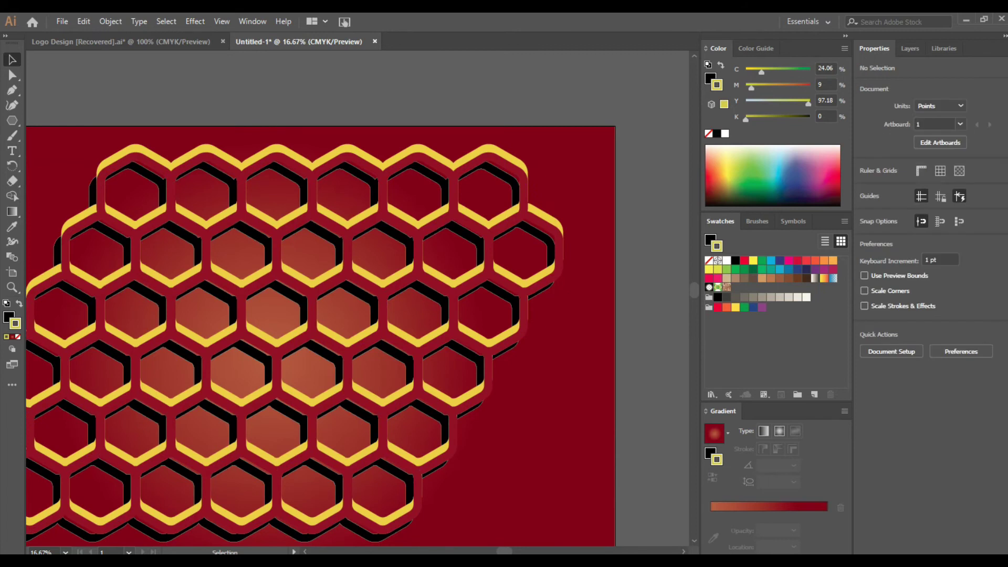
# - Bring the yellow honeycomb to the front of the stack and deselect it
pyautogui.click(504, 153)
pyautogui.rightClick(498, 152)
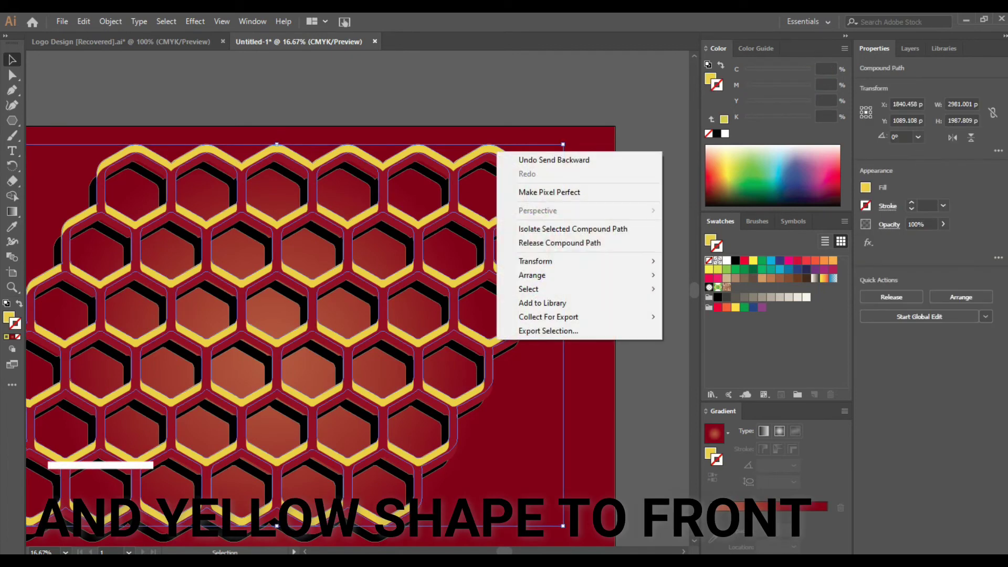
pyautogui.moveTo(551, 275)
pyautogui.click(698, 275)
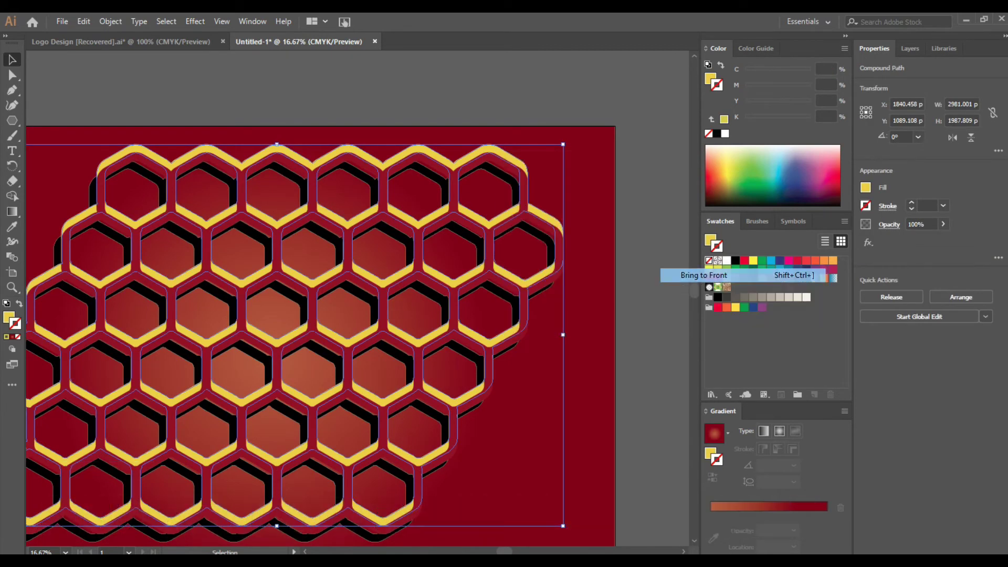
pyautogui.hotkey('ctrl', 'shift', 'a')
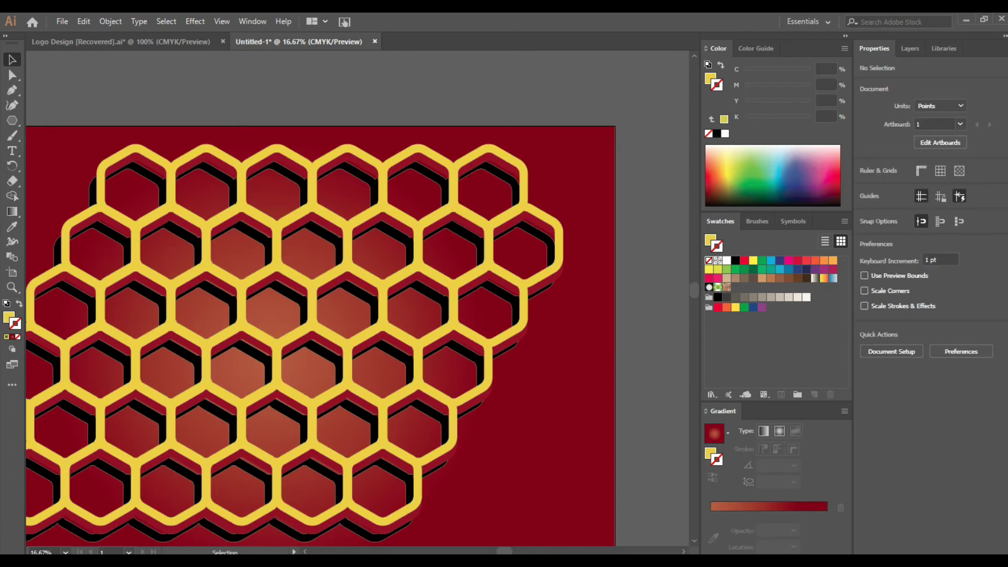
# - Draw an unfilled ellipse about 2008 pt wide and 1805 pt high from its centre over the middle of the honeycombs
pyautogui.press('space')
pyautogui.moveTo(357, 299); pyautogui.dragTo(408, 236)
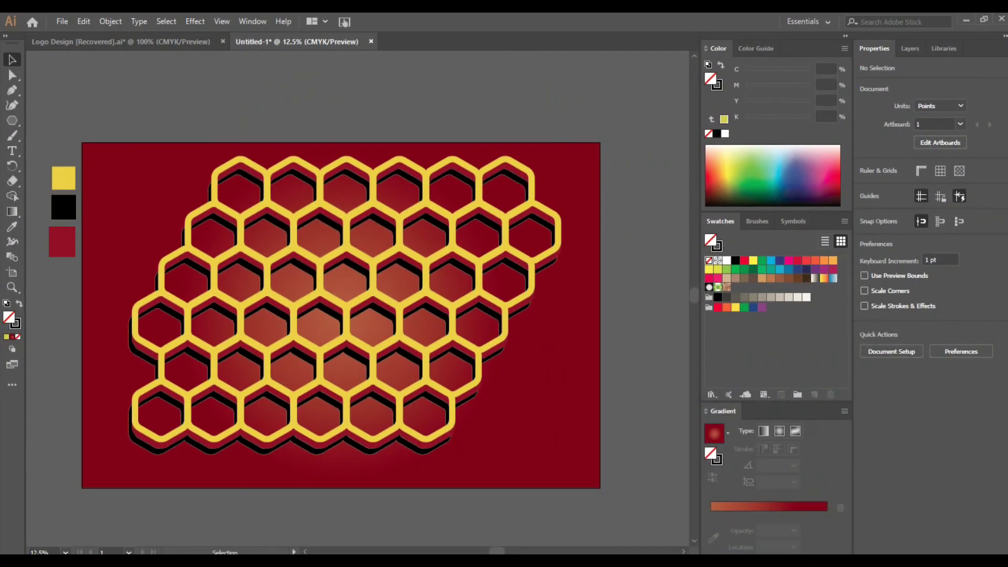
pyautogui.click(12, 130)
pyautogui.click(12, 120)
pyautogui.click(68, 150)
pyautogui.press('l')
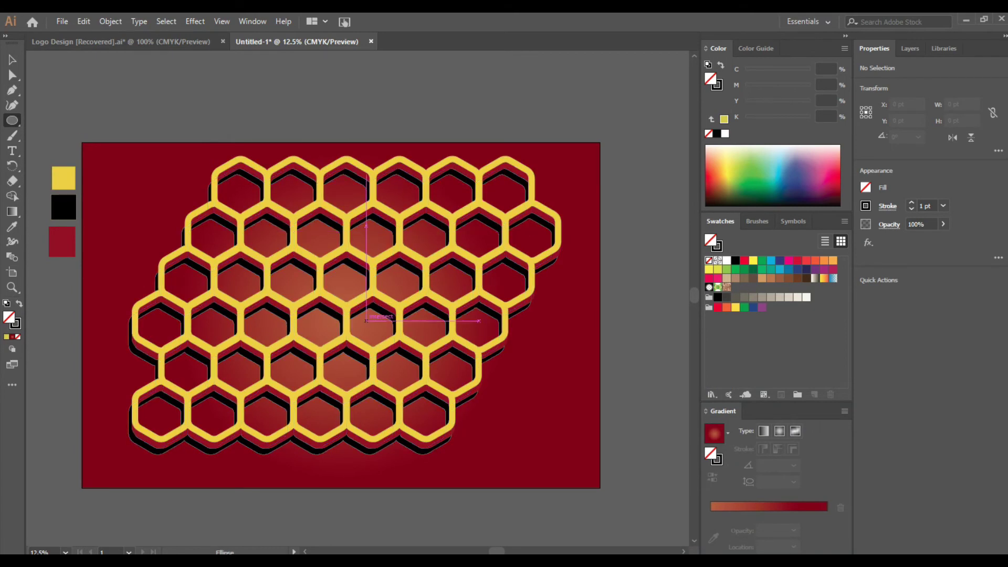
pyautogui.moveTo(354, 296); pyautogui.dragTo(499, 424)
pyautogui.moveTo(498, 424); pyautogui.dragTo(499, 425)
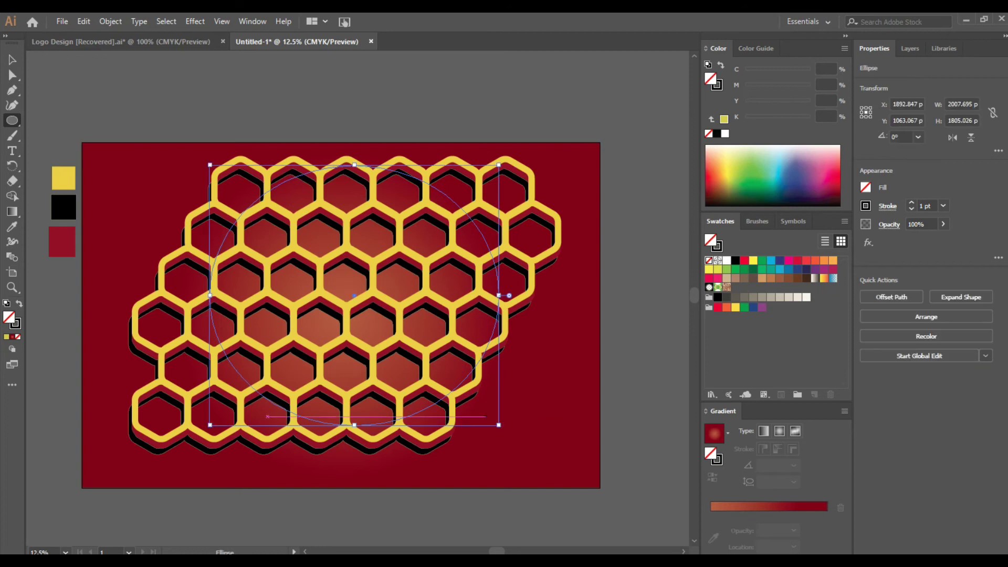
# - Make a clipping mask from the ellipse and all three honeycomb layers, and deselect the clipped group
pyautogui.press('v')
pyautogui.moveTo(141, 152); pyautogui.dragTo(563, 490)
pyautogui.rightClick(354, 290)
pyautogui.click(388, 383)
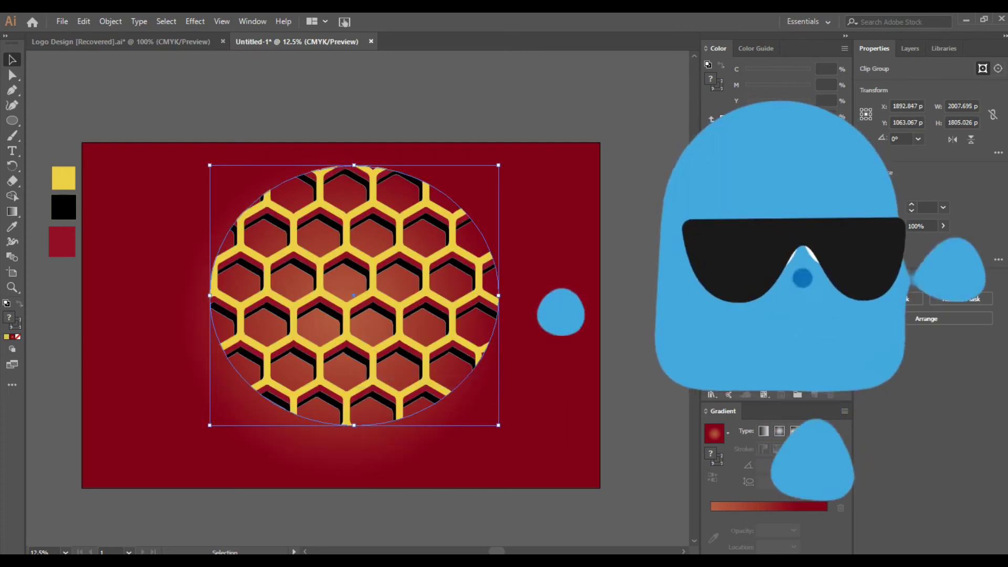
pyautogui.hotkey('ctrl', 'shift', 'a')
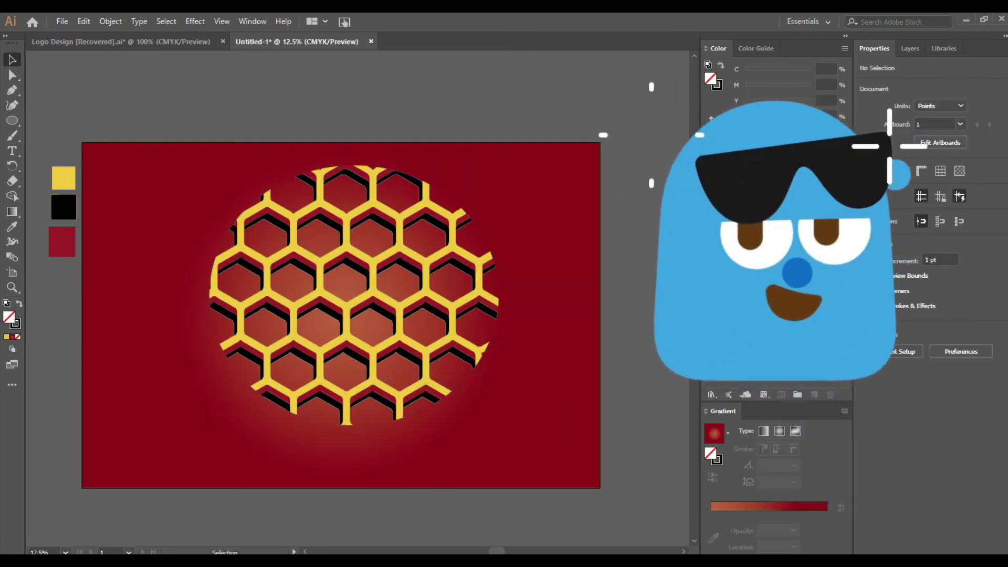